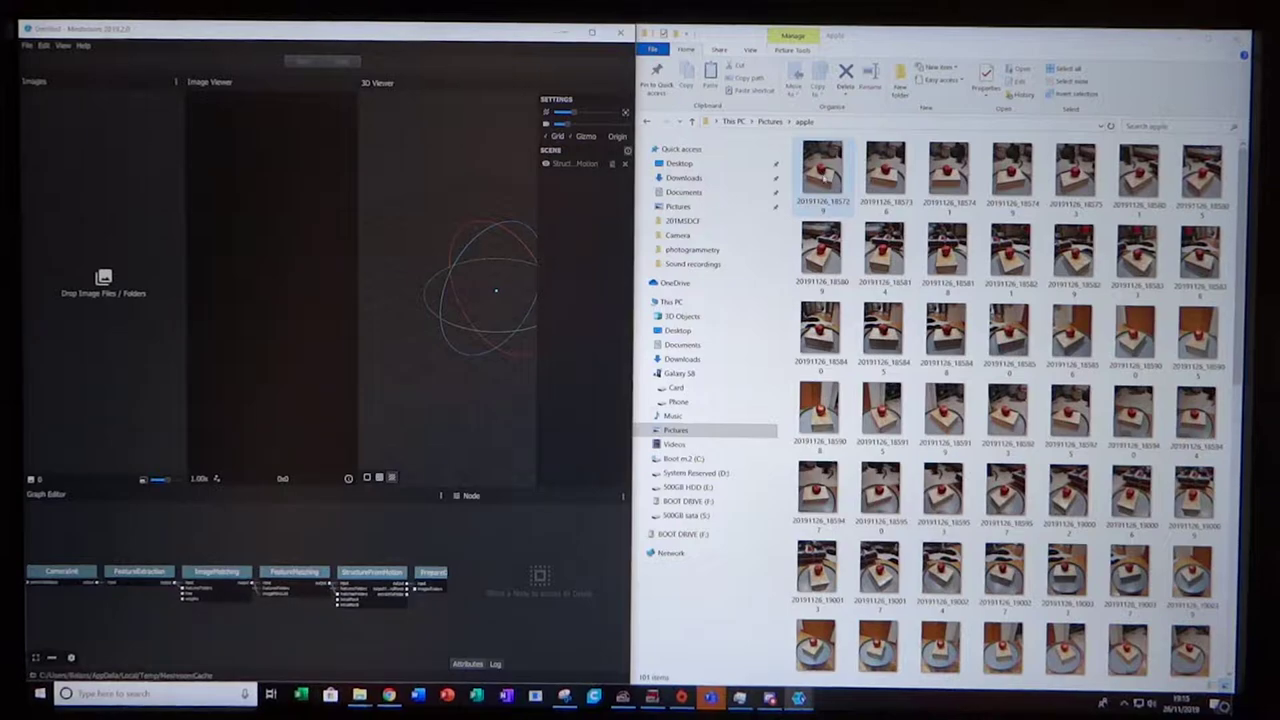
- Import all 101 apple photos into Meshroom's Images panel and maximise the window
key("ctrl+a")
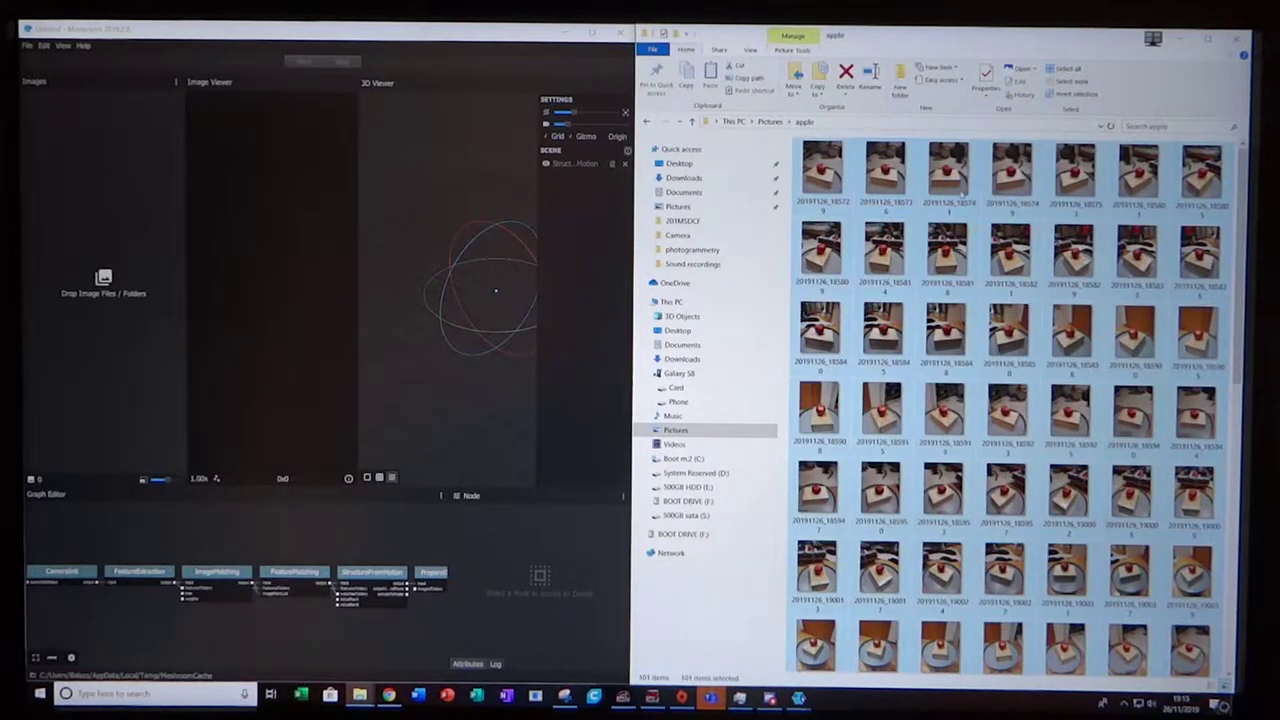
left_click_drag(866, 208, 115, 267)
double_click(501, 35)
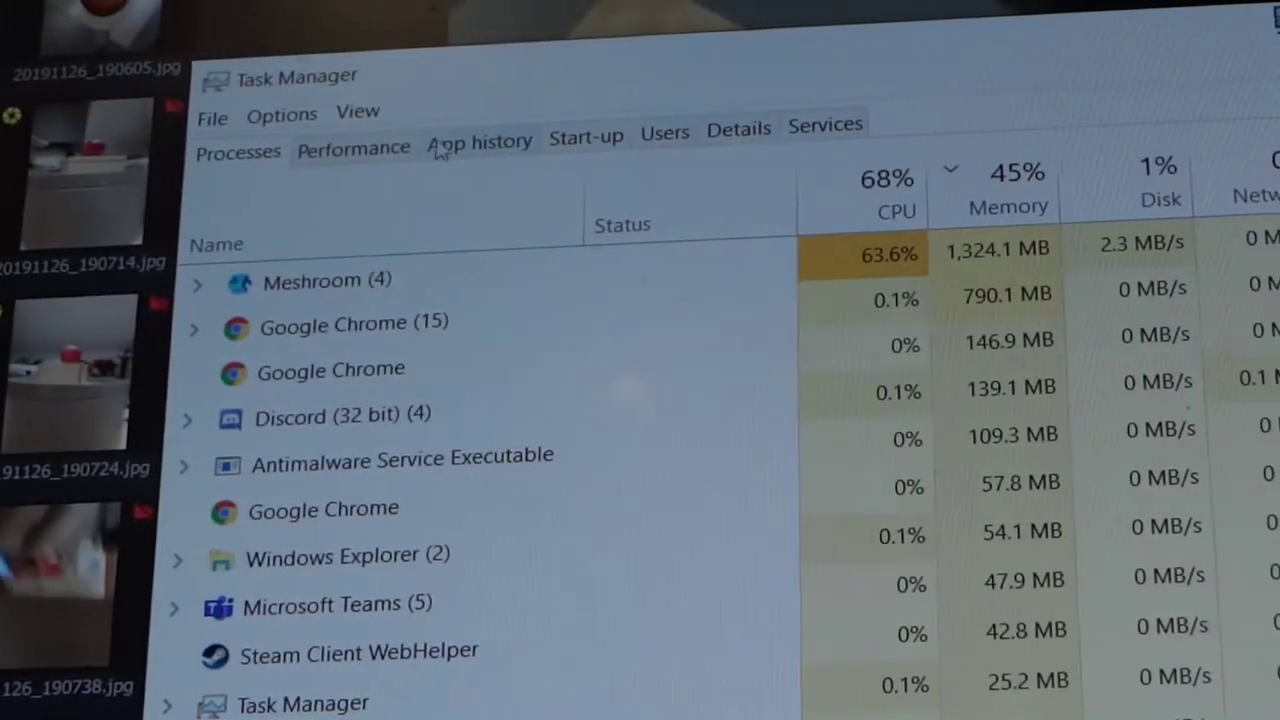
- Check the GPU load on Task Manager's Performance tab, then return to Processes
left_click(172, 140)
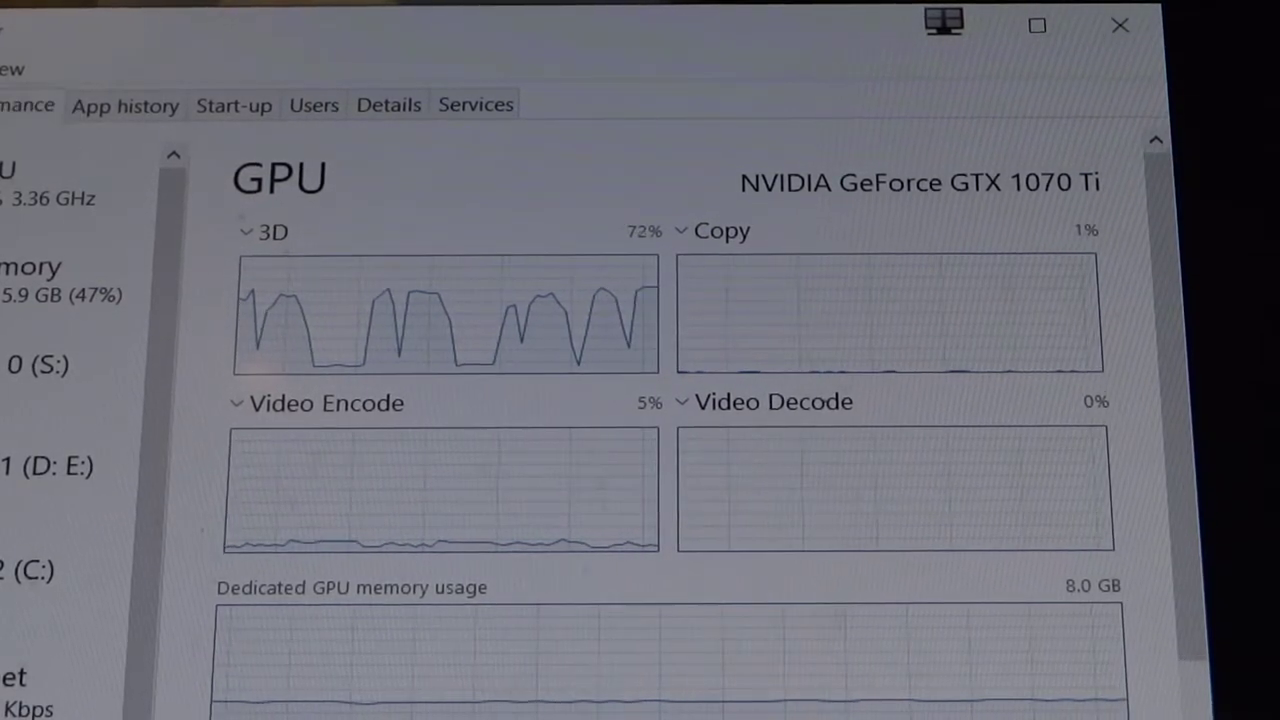
key("ctrl+shift+Tab")
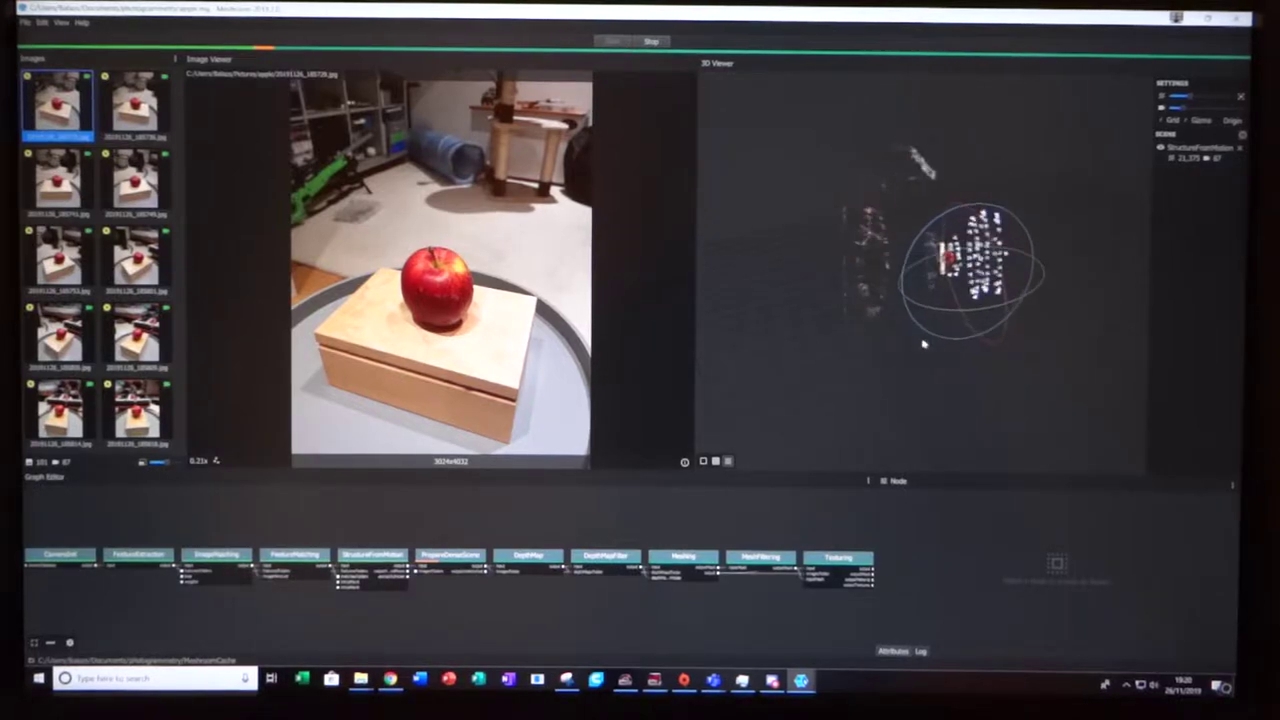
- Orbit and zoom around the apple's sparse point cloud and camera ring, and scroll the Images list
scroll(950, 127, "up", 10)
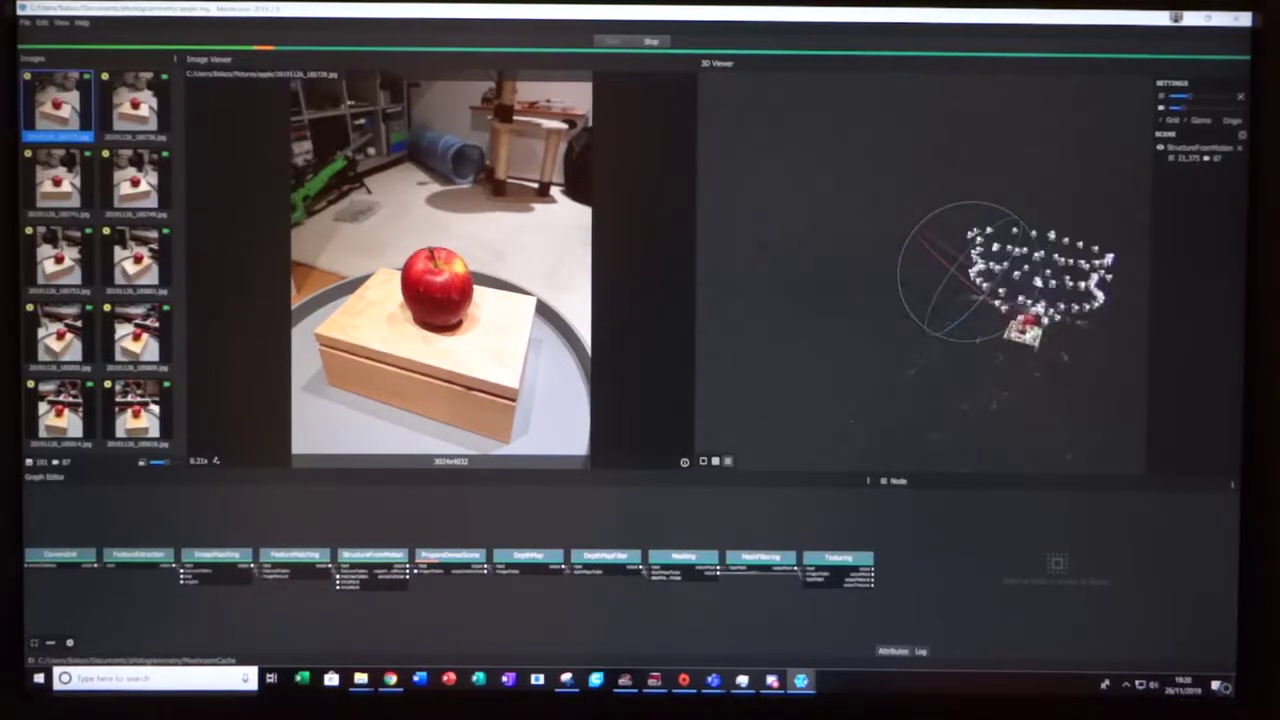
mouse_move(1000, 300)
left_mouse_down()
mouse_move(1037, 369)
mouse_move(995, 300)
left_mouse_up()
scroll(1035, 368, "down", 5)
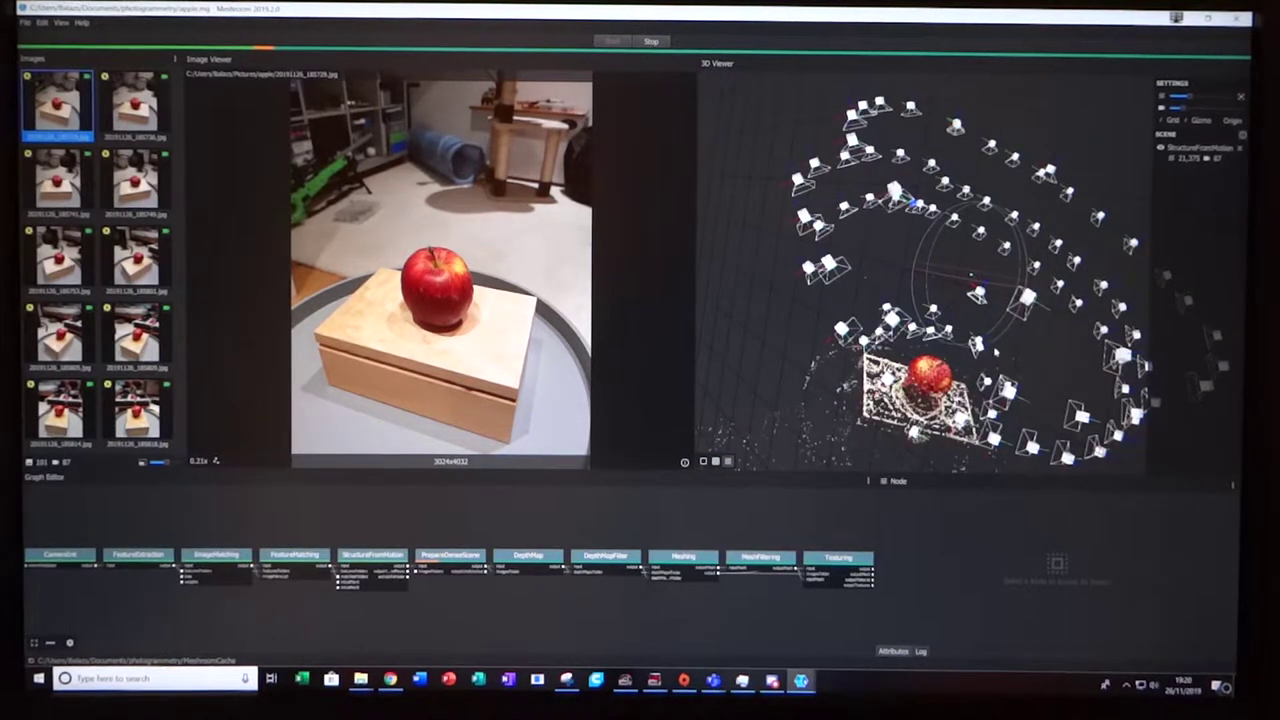
left_click_drag(1017, 342, 982, 310)
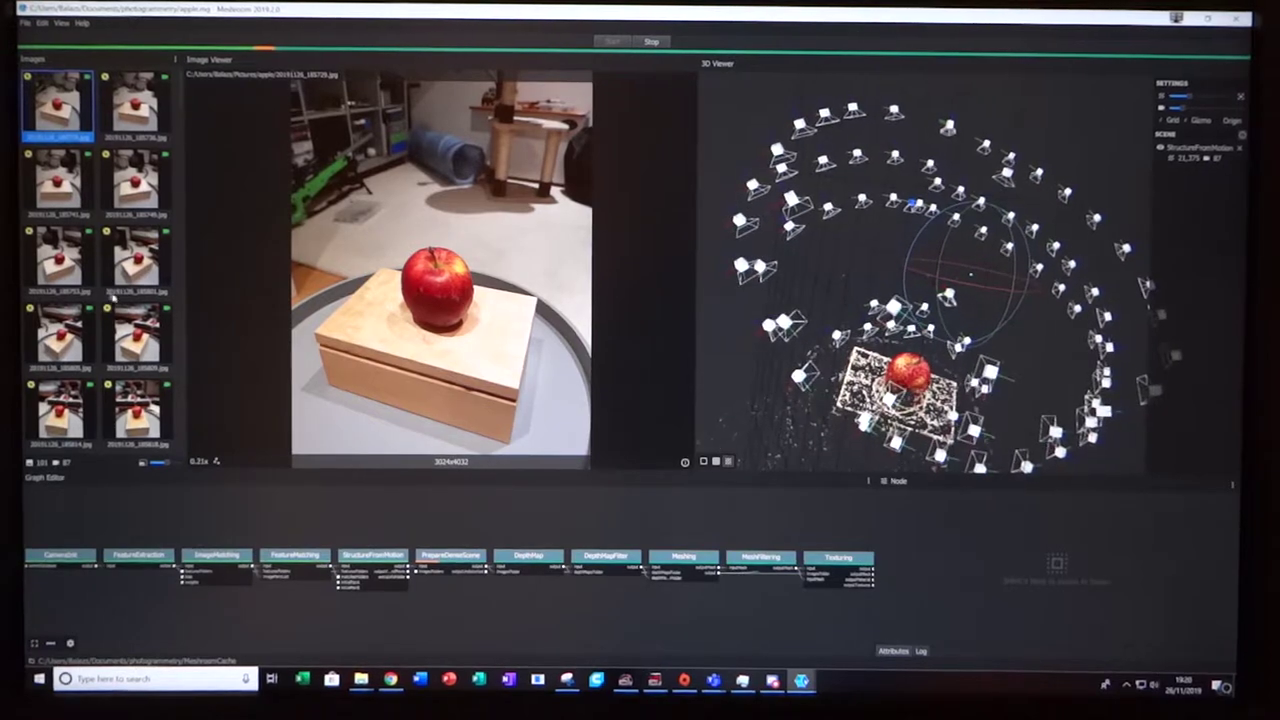
scroll(97, 260, "down", 3)
scroll(178, 176, "down", 10)
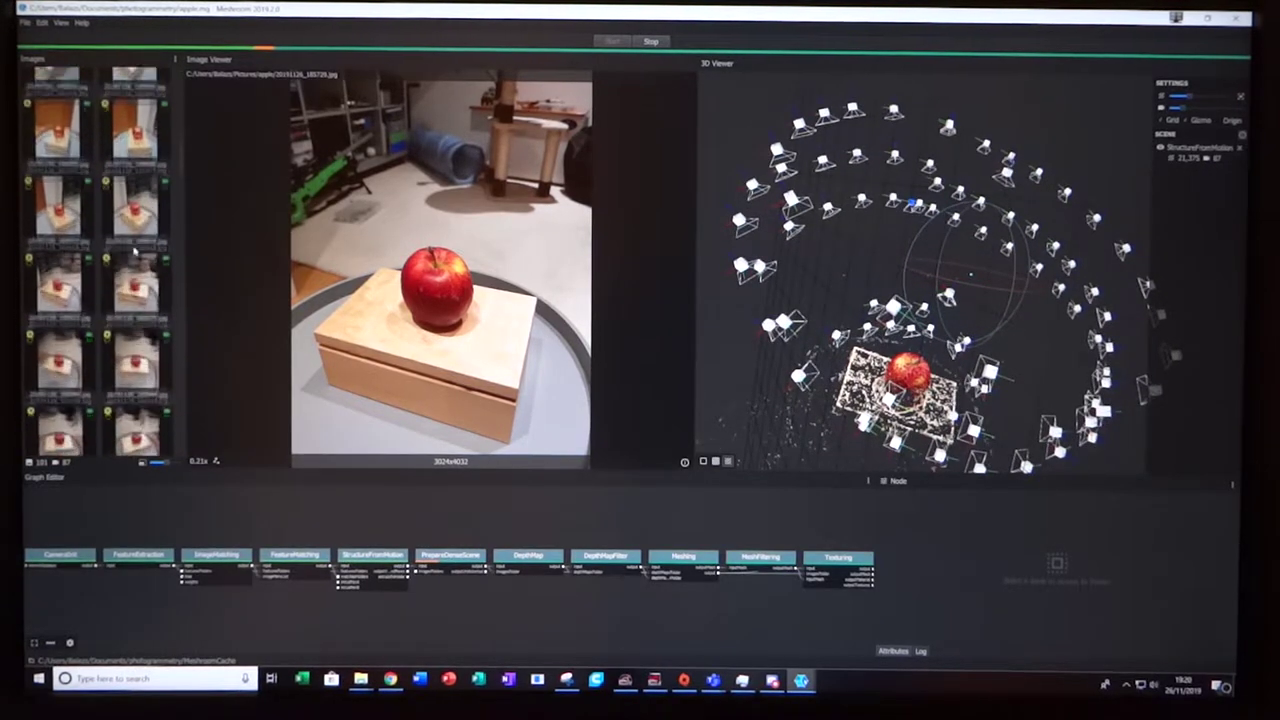
left_click_drag(178, 176, 184, 70)
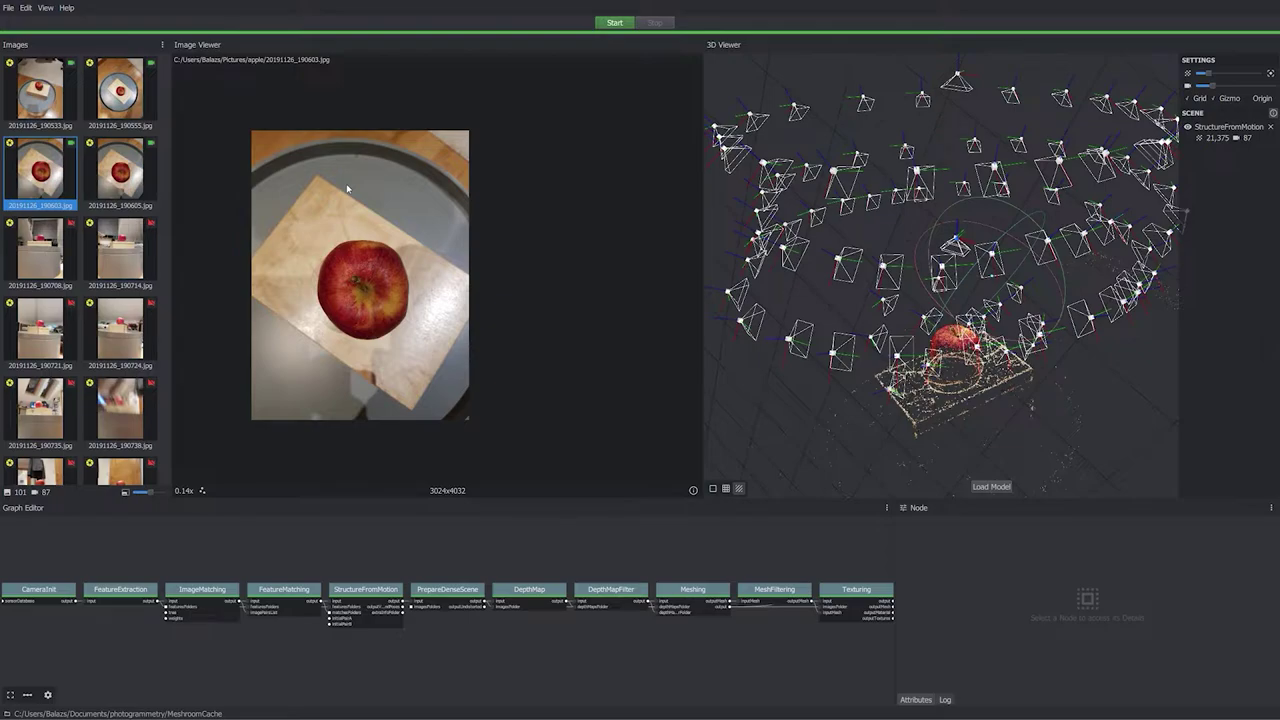
- Load the textured apple mesh into the 3D Viewer and orbit in close from several angles
left_click(979, 488)
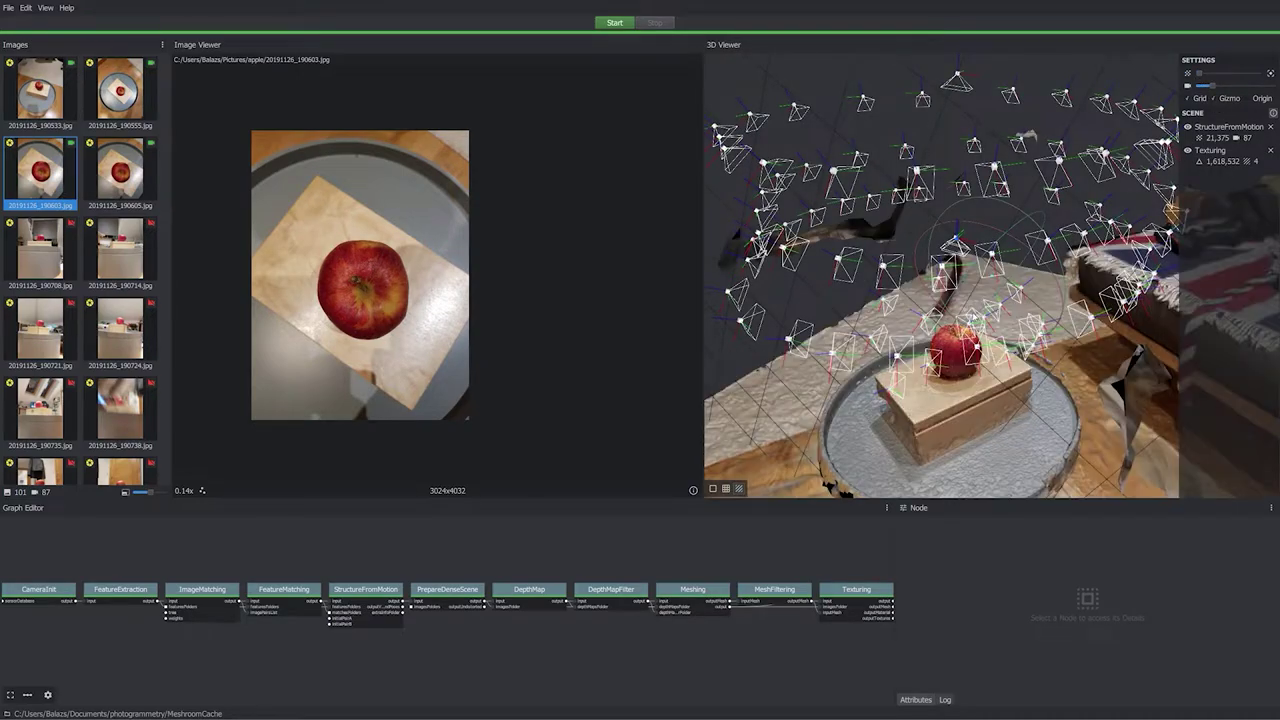
scroll(980, 310, "up", 3)
scroll(980, 310, "down", 2)
left_click_drag(960, 330, 890, 289)
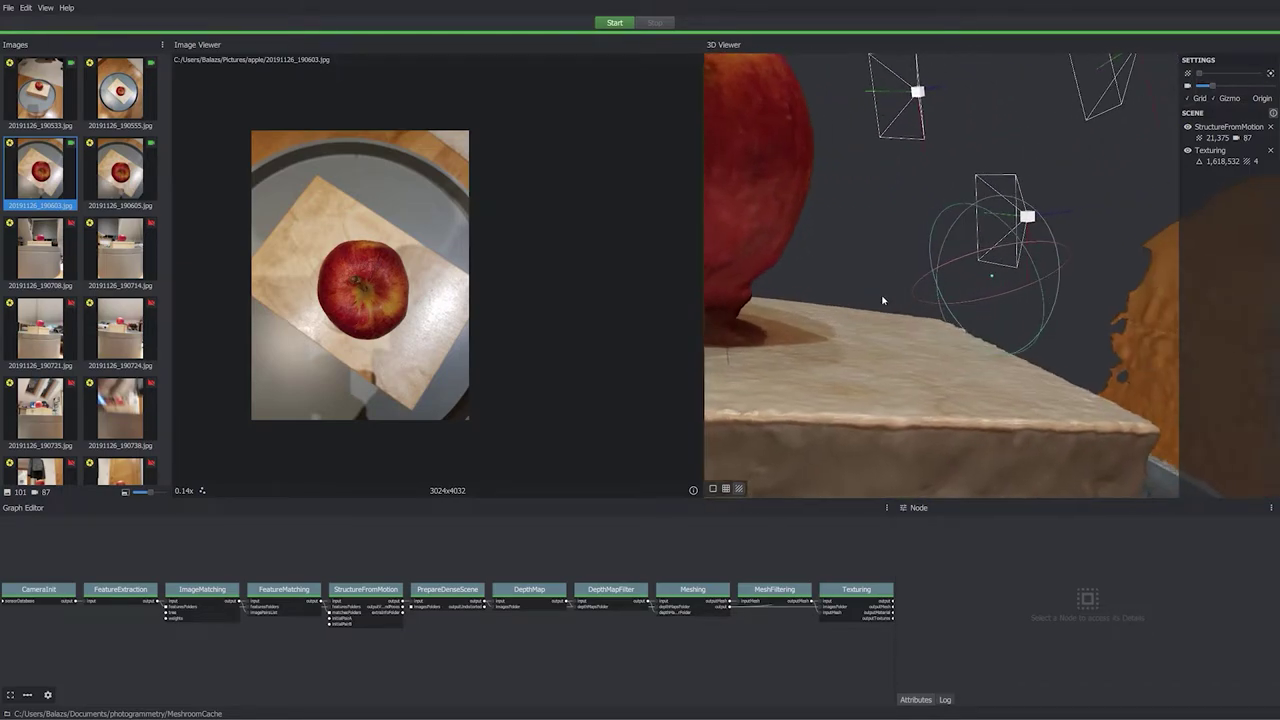
left_click_drag(1075, 323, 830, 328)
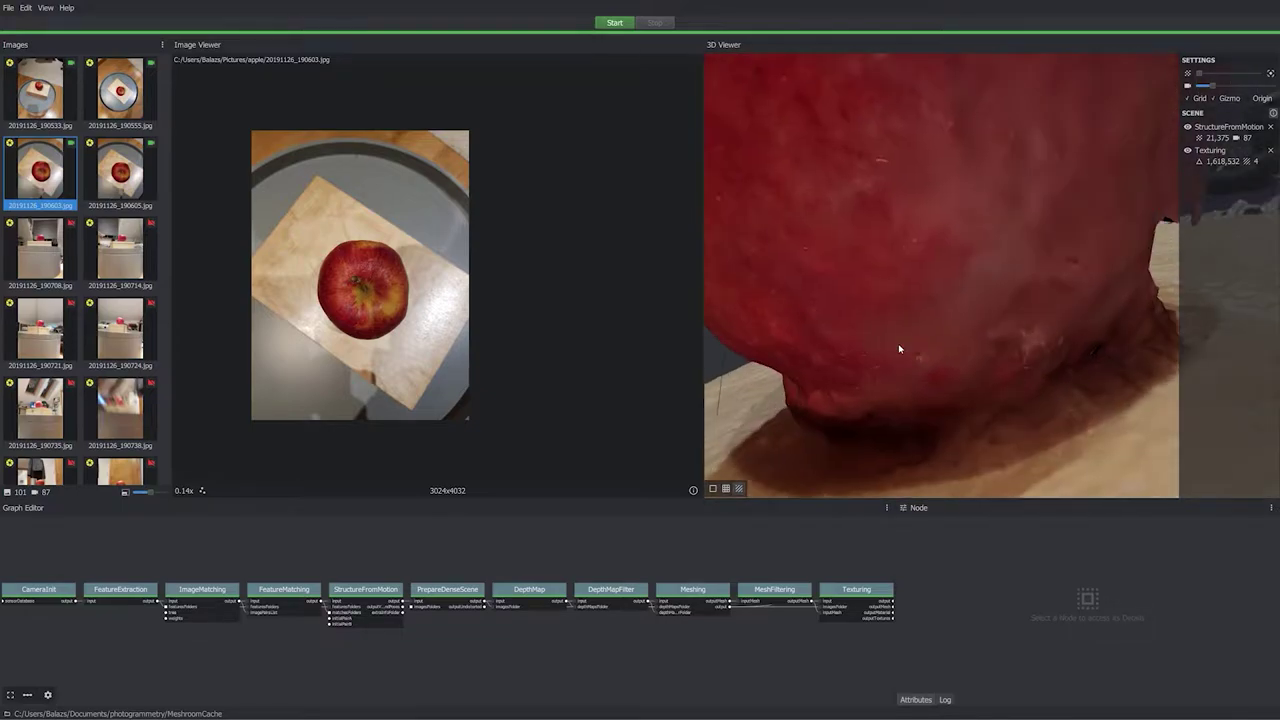
left_click_drag(877, 347, 909, 413)
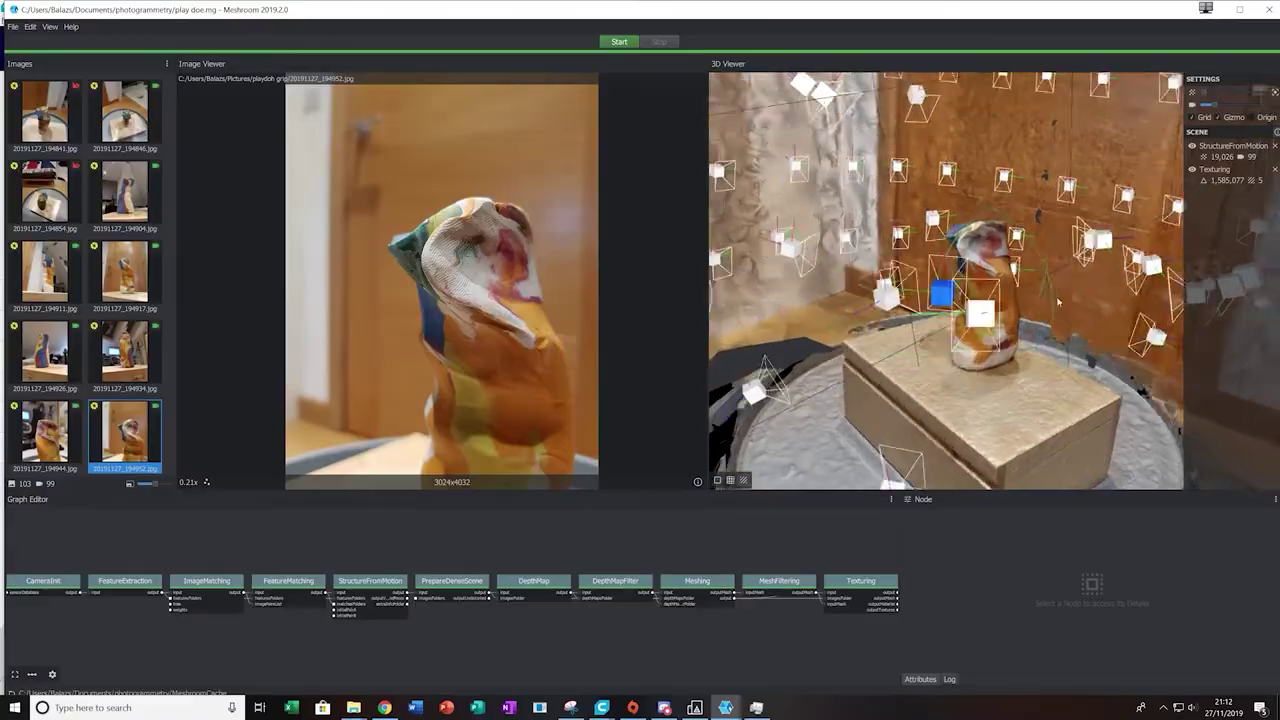
left_click_drag(1092, 338, 932, 330)
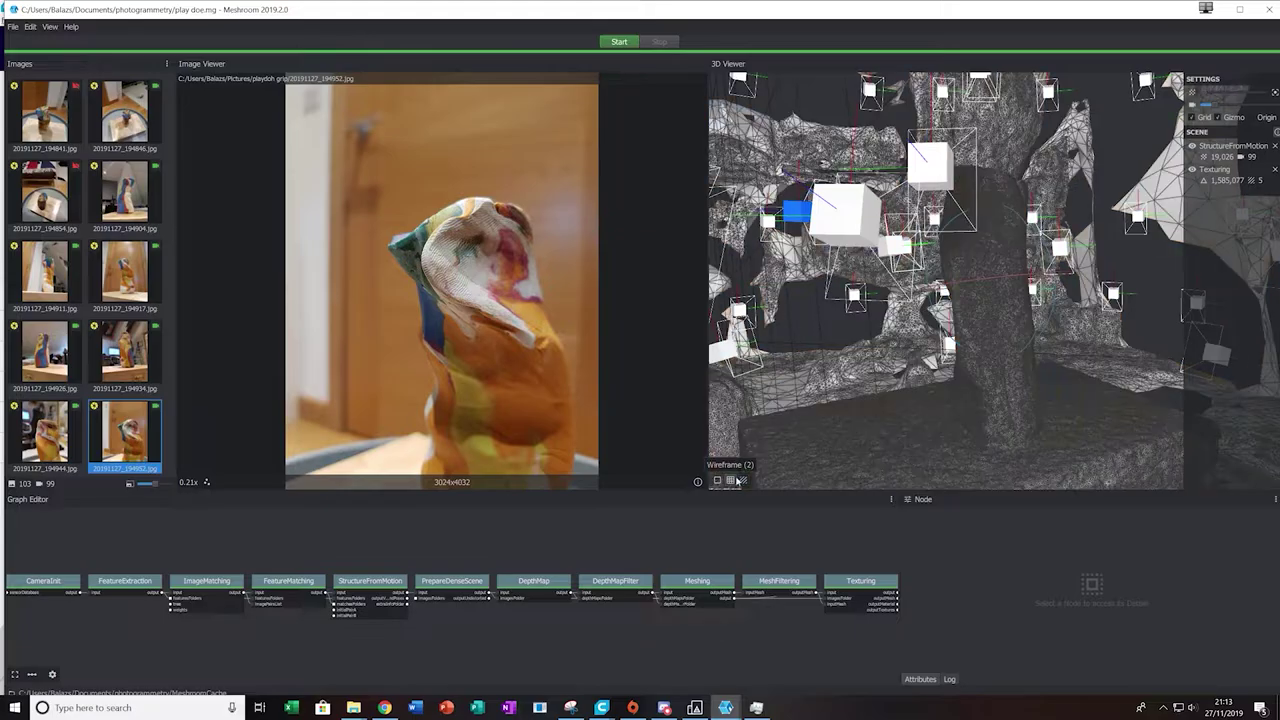
left_click_drag(990, 400, 675, 533)
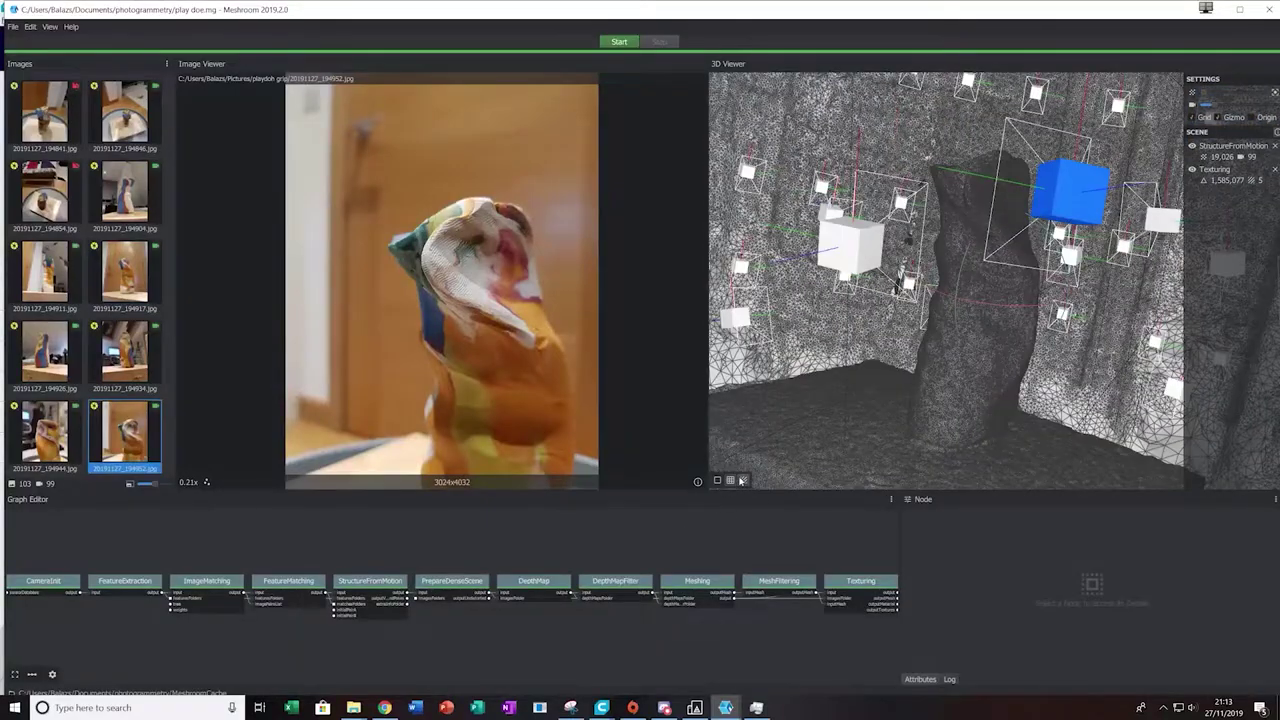
left_click(743, 480)
left_click_drag(860, 400, 1031, 373)
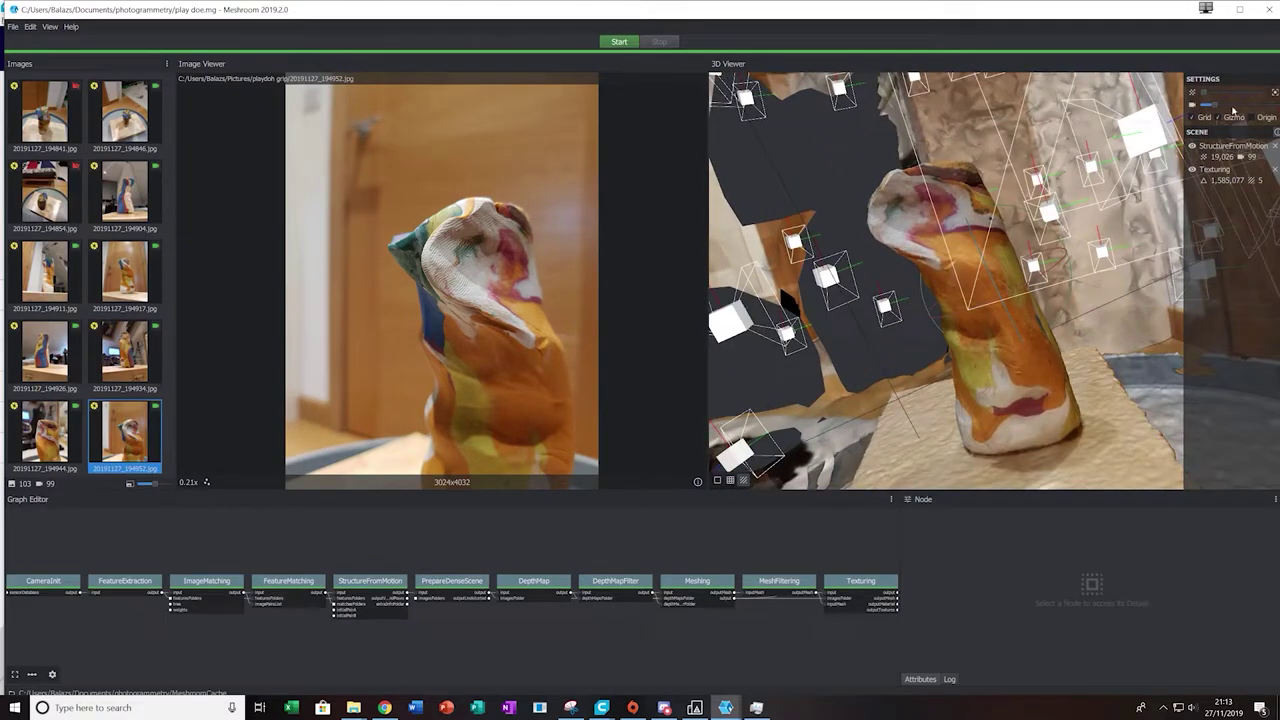
left_click_drag(1020, 253, 946, 225)
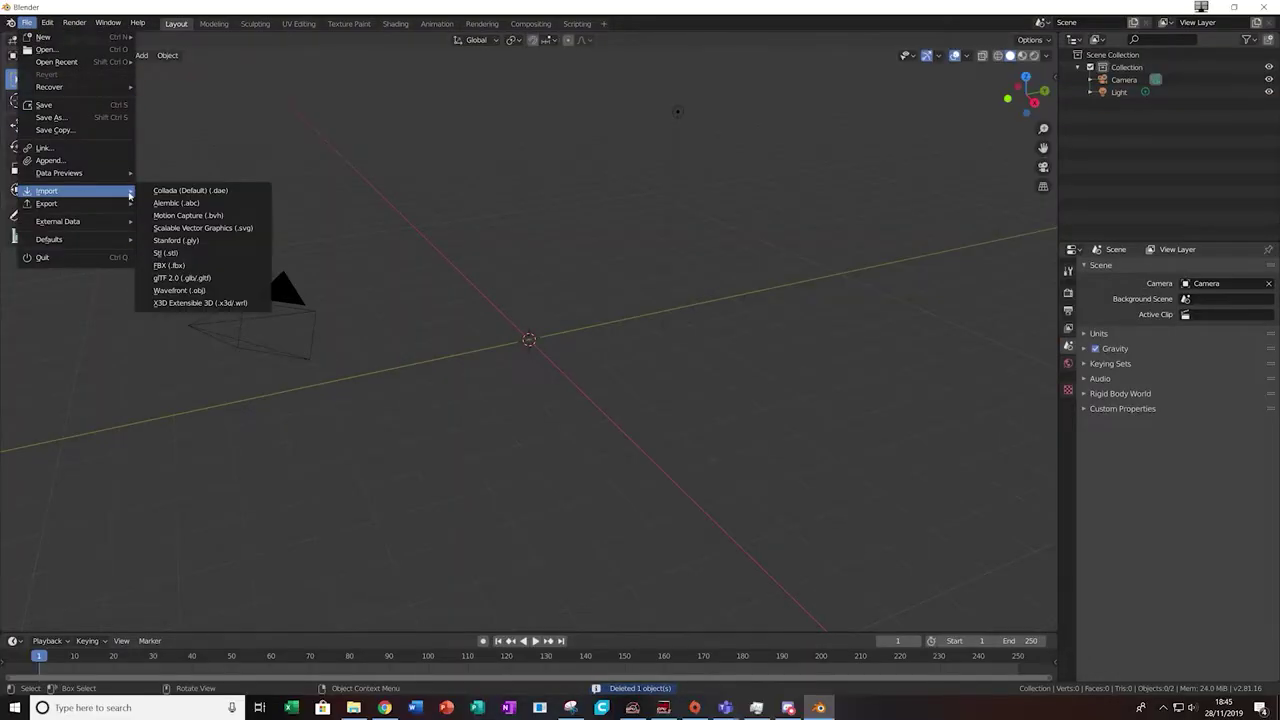
- Import texturedMesh.obj and delete several batches of stray background vertices around the grip
left_click(179, 290)
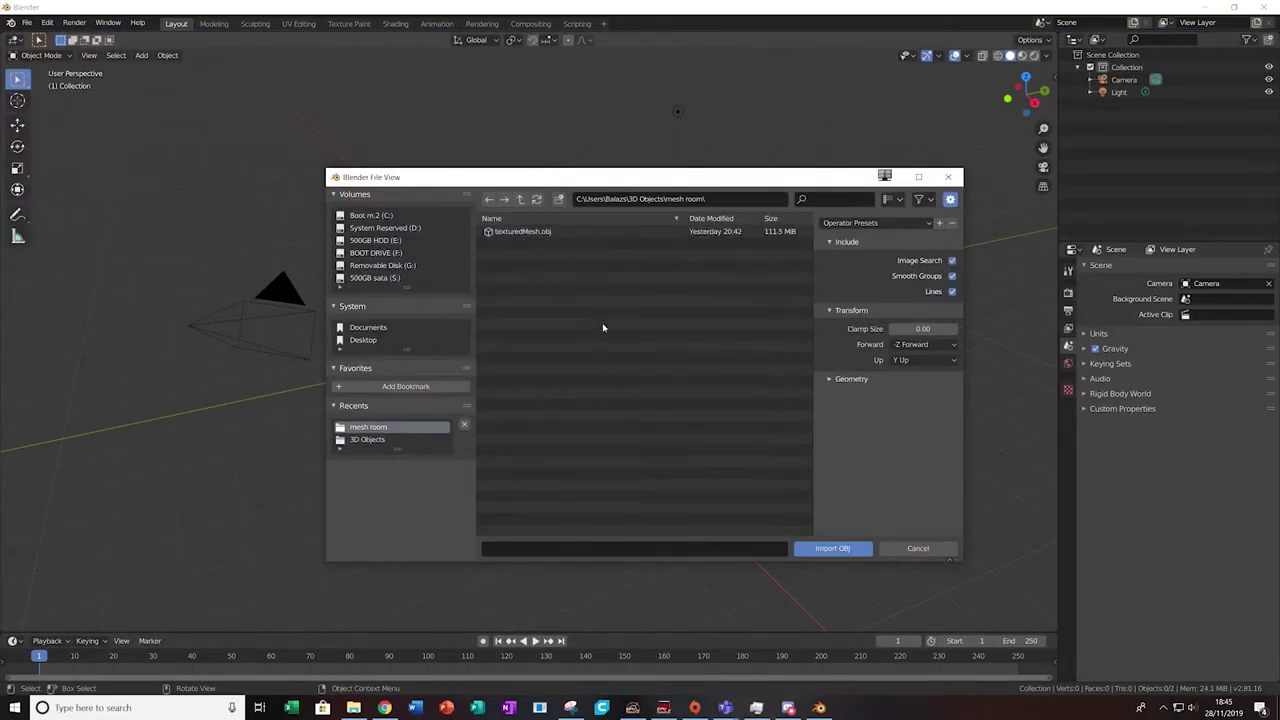
double_click(522, 231)
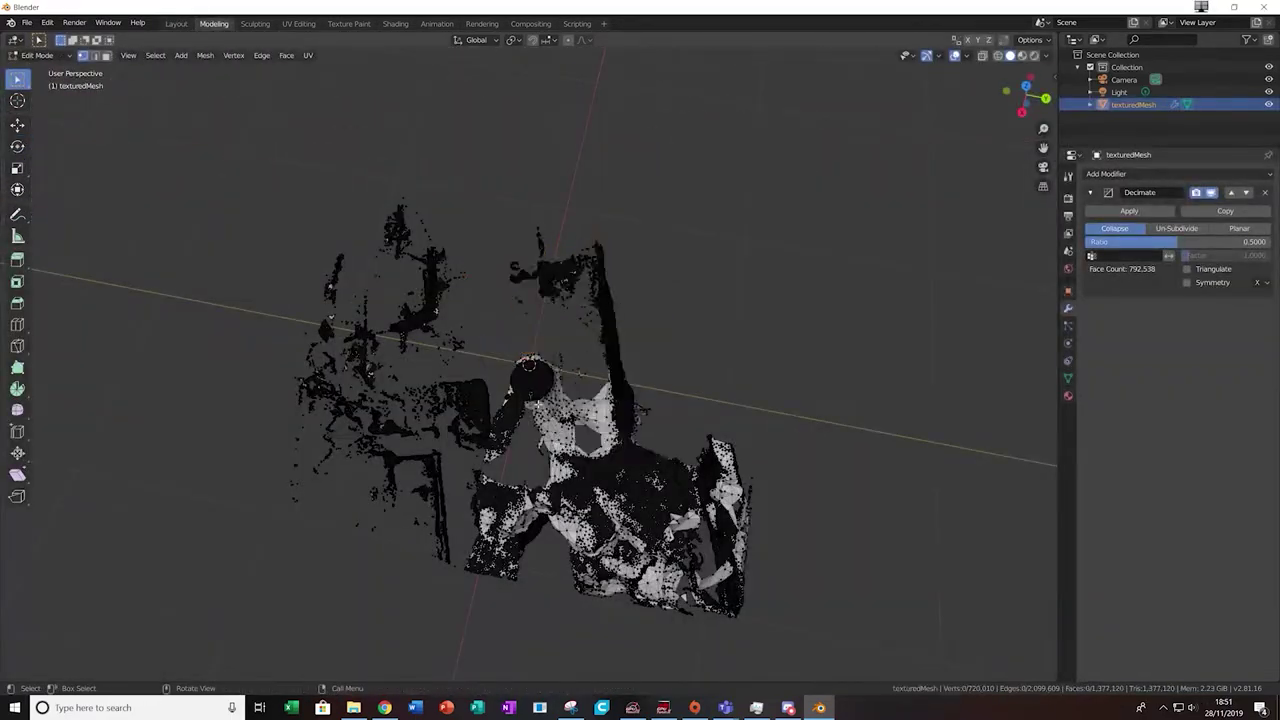
key("x")
left_click(843, 557)
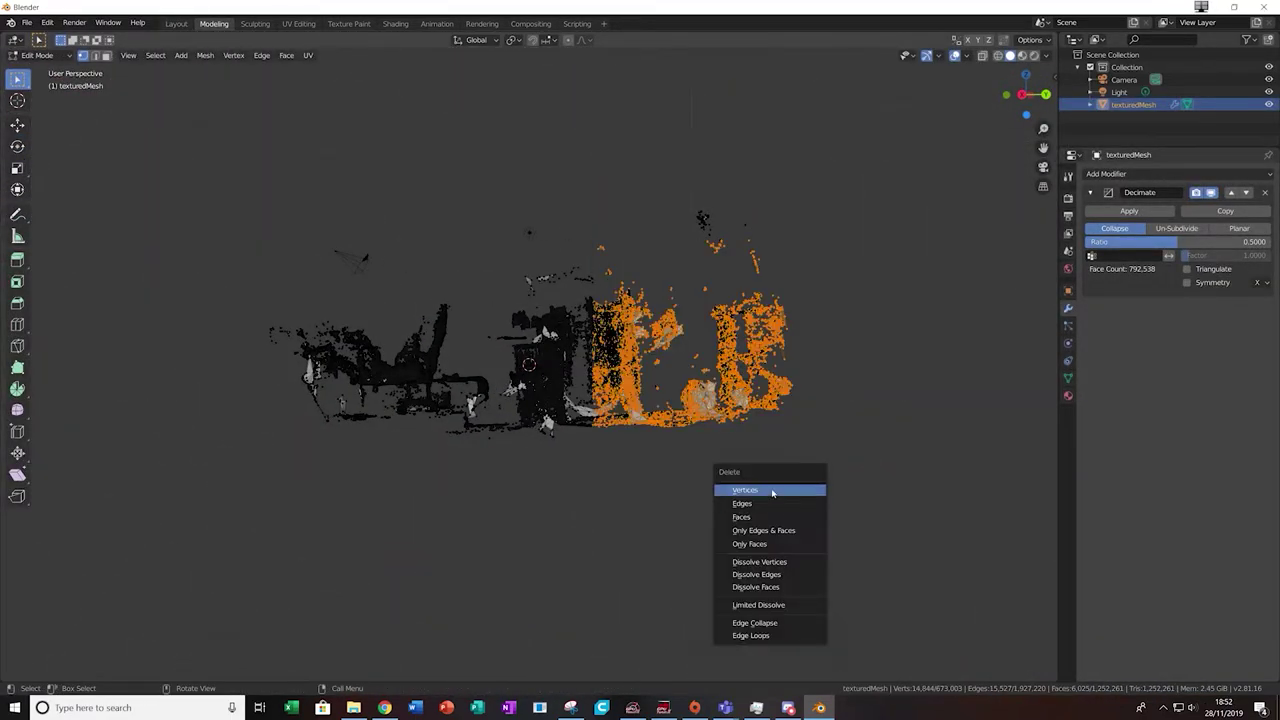
left_click(772, 490)
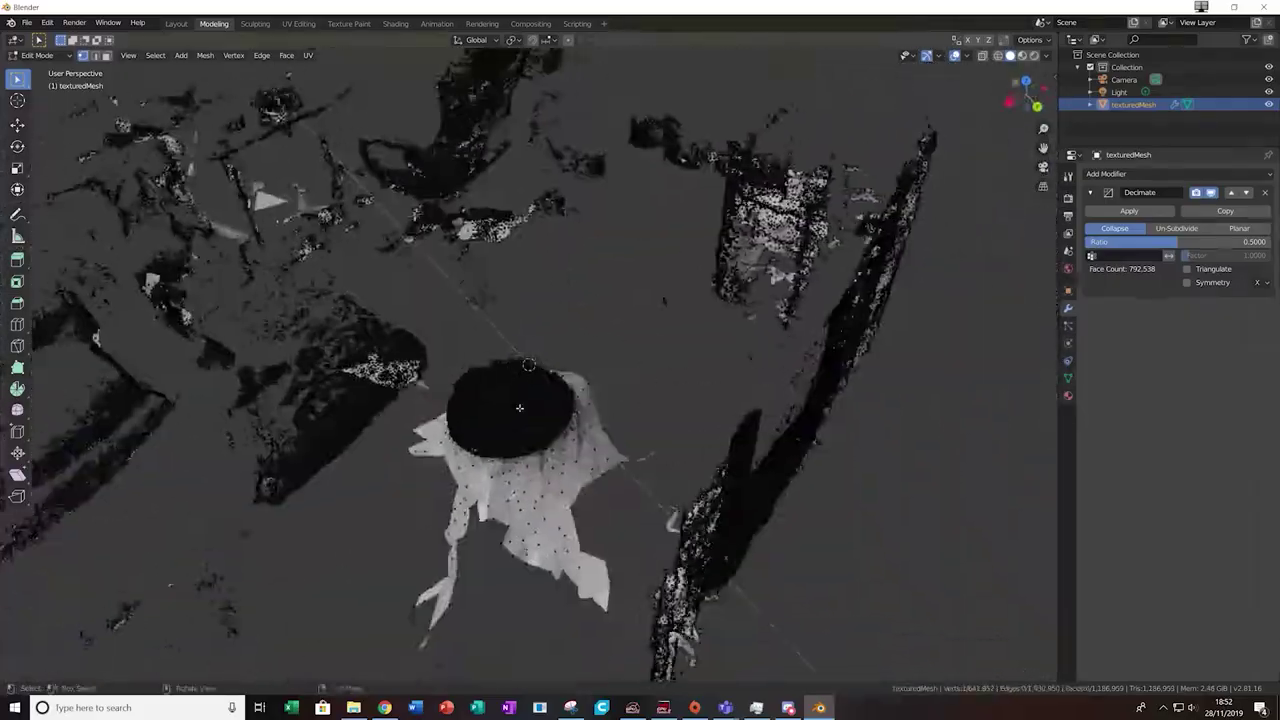
left_click(528, 321)
left_click_drag(462, 103, 820, 310)
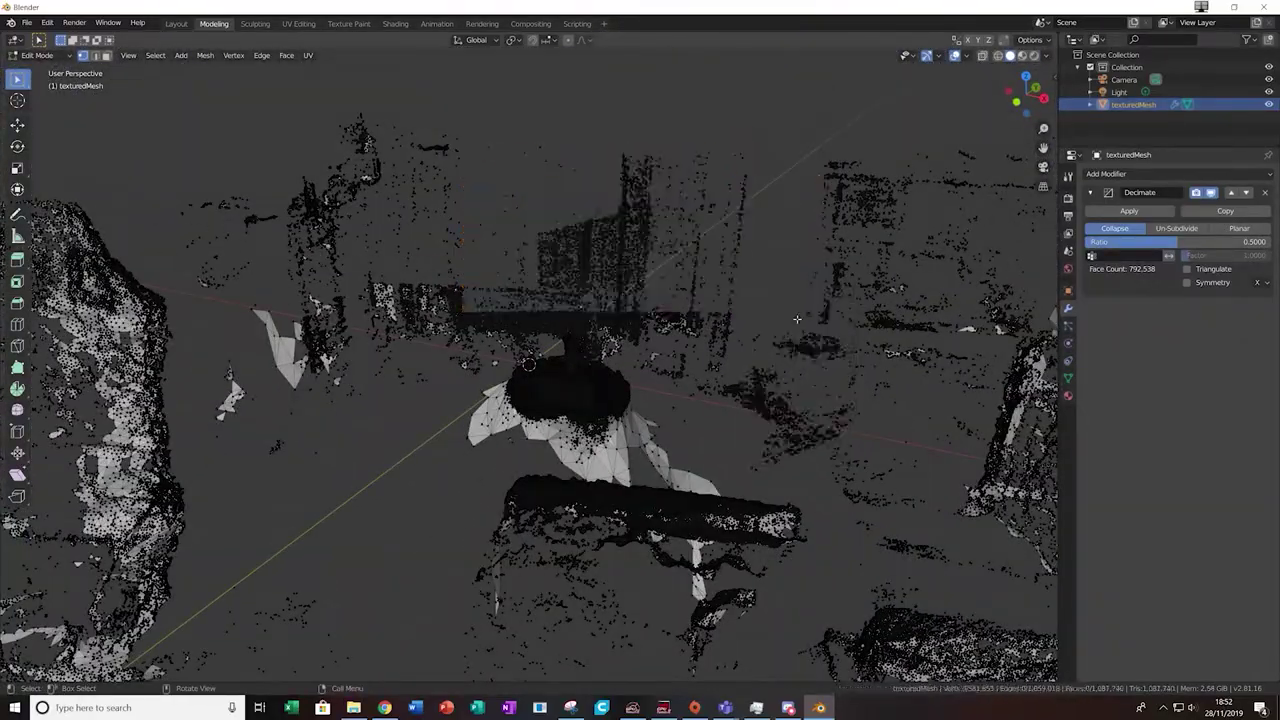
middle_click_drag(797, 319, 619, 141)
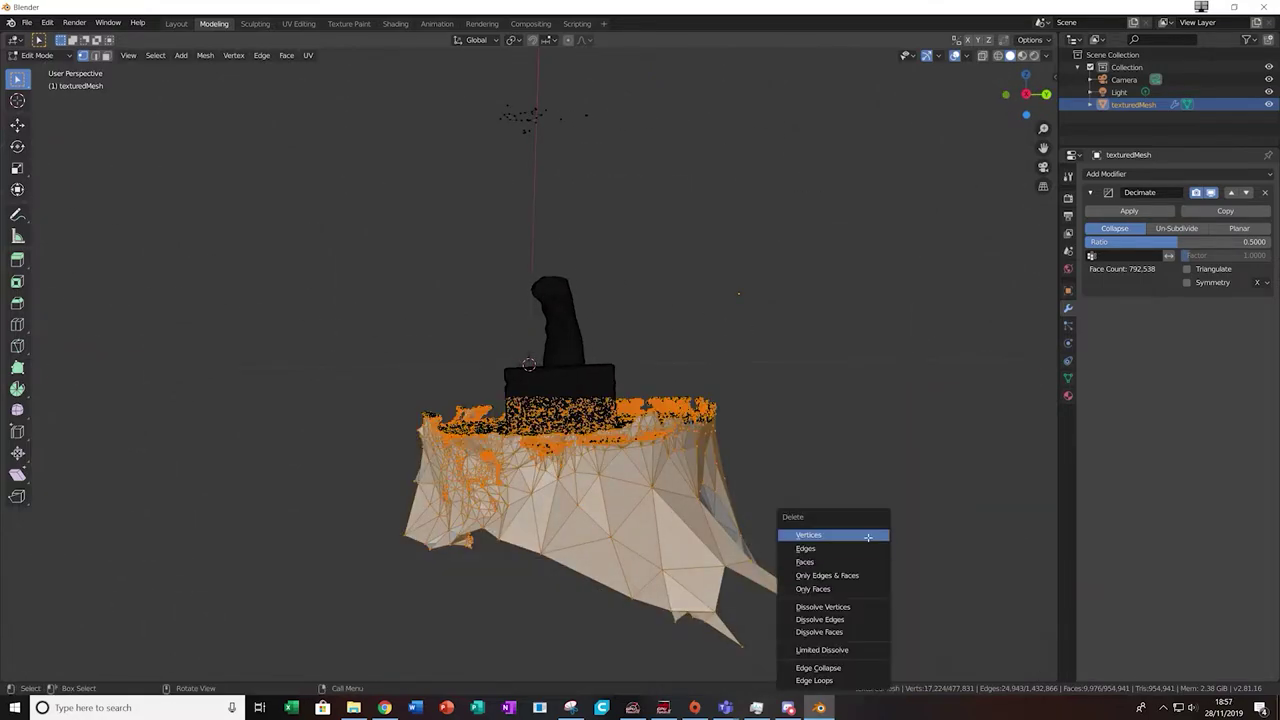
- Delete the selected vertices, then select the box and turntable points beneath the grip for deletion
left_click(868, 537)
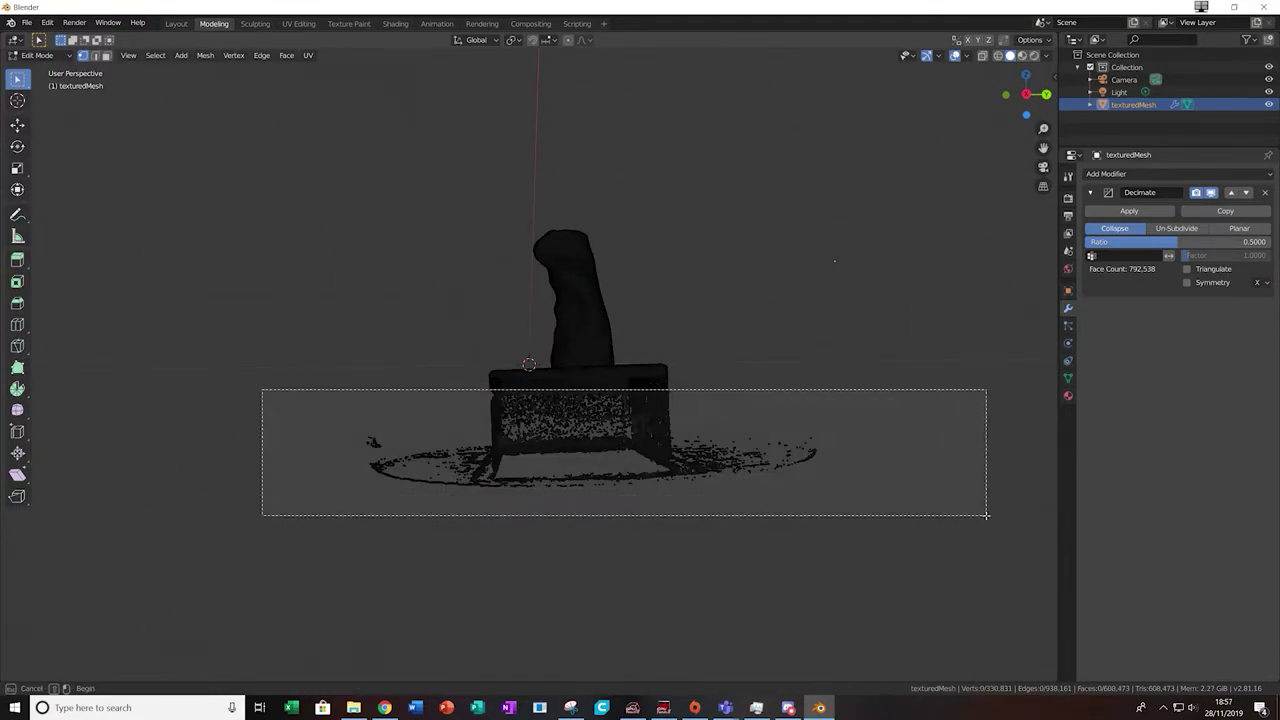
left_click_drag(989, 517, 897, 512)
key("x")
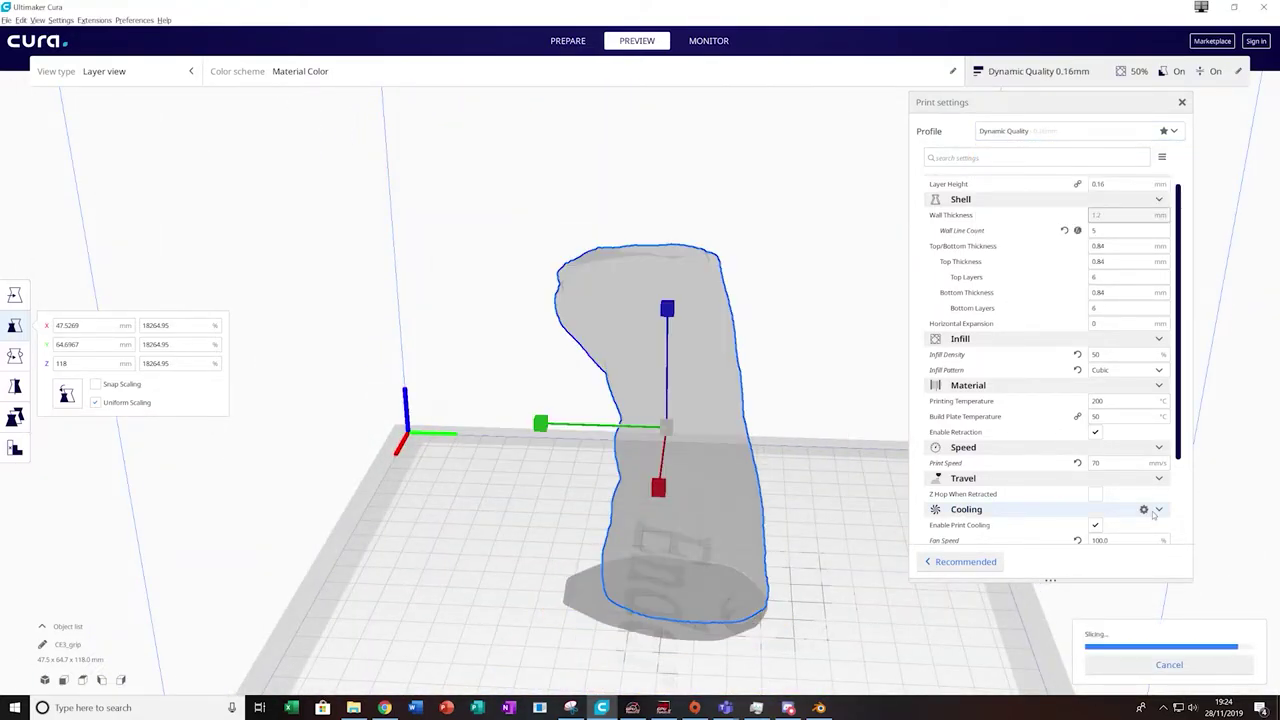
- Set infill density to 30% and disable Use Towers in the support settings
double_click(1095, 355)
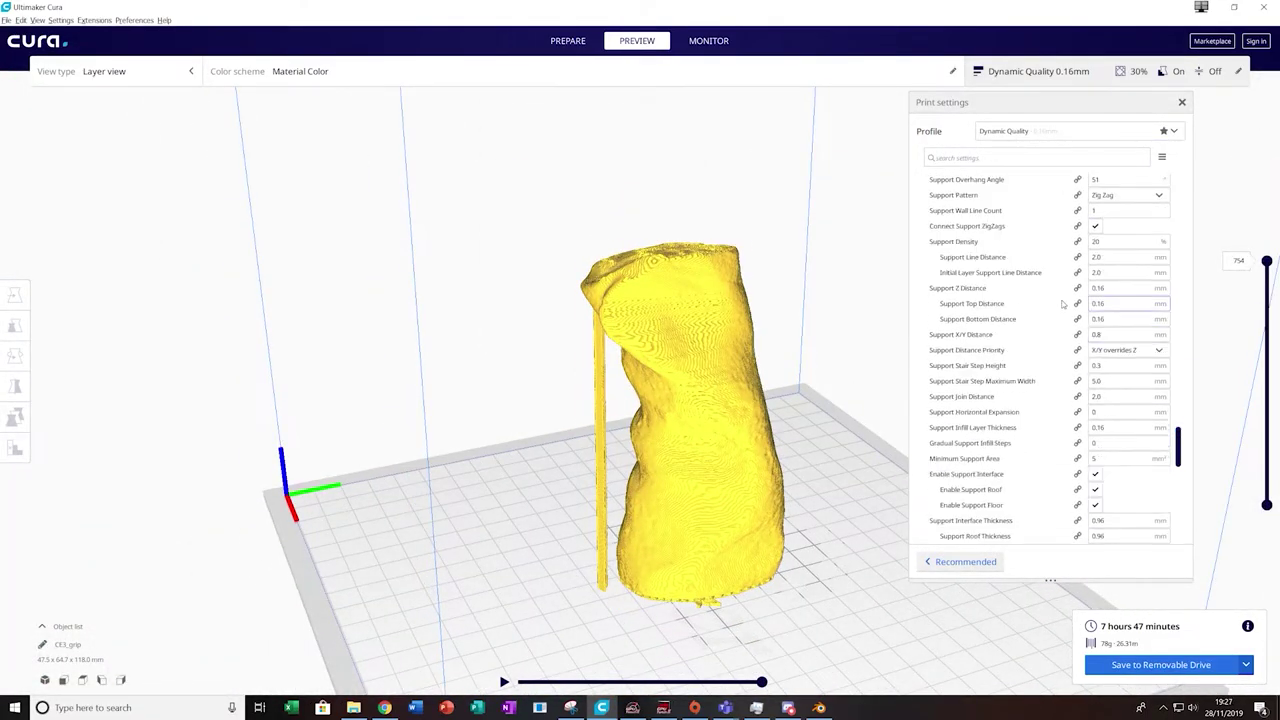
scroll(1000, 420, "down", 5)
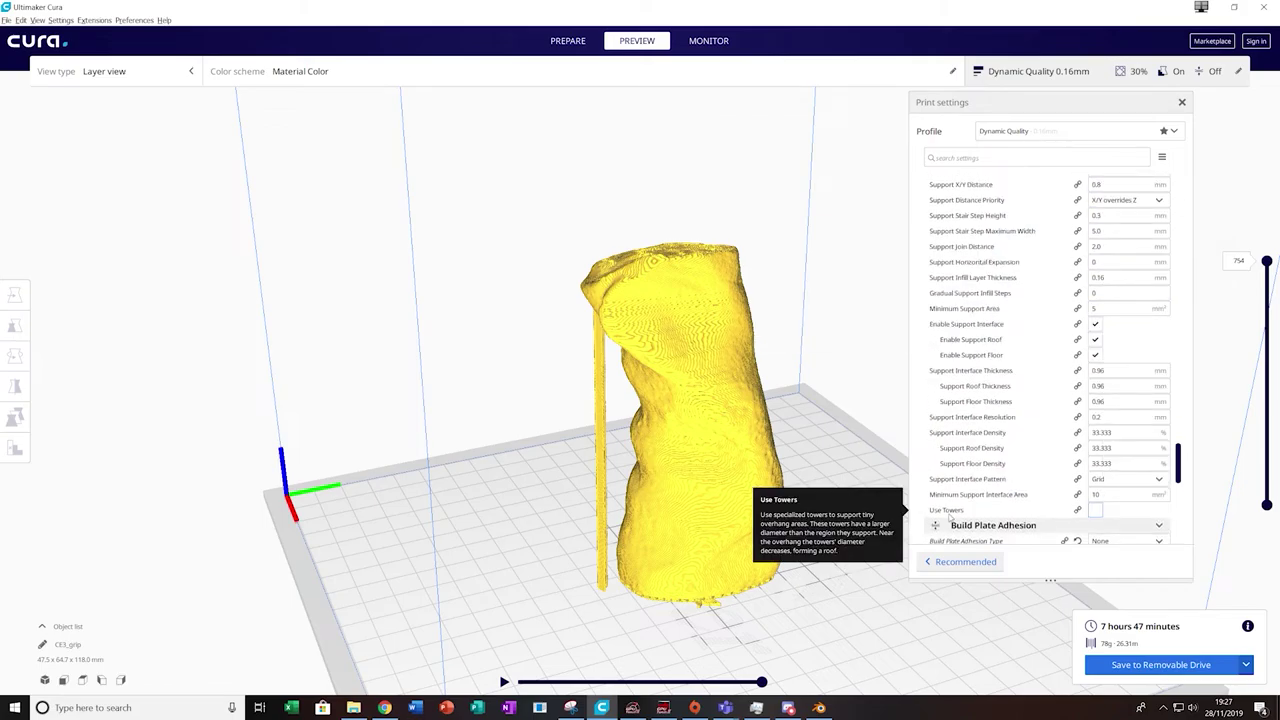
scroll(1082, 505, "up", 7)
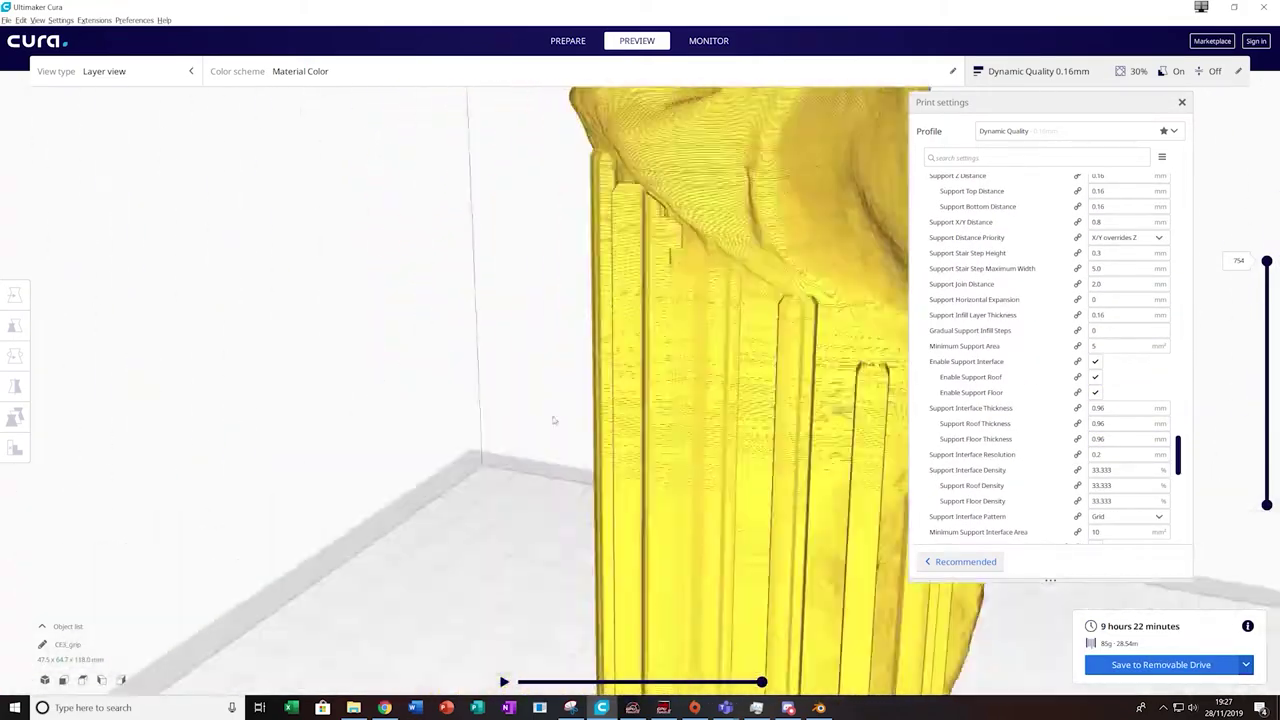
scroll(1097, 438, "down", 3)
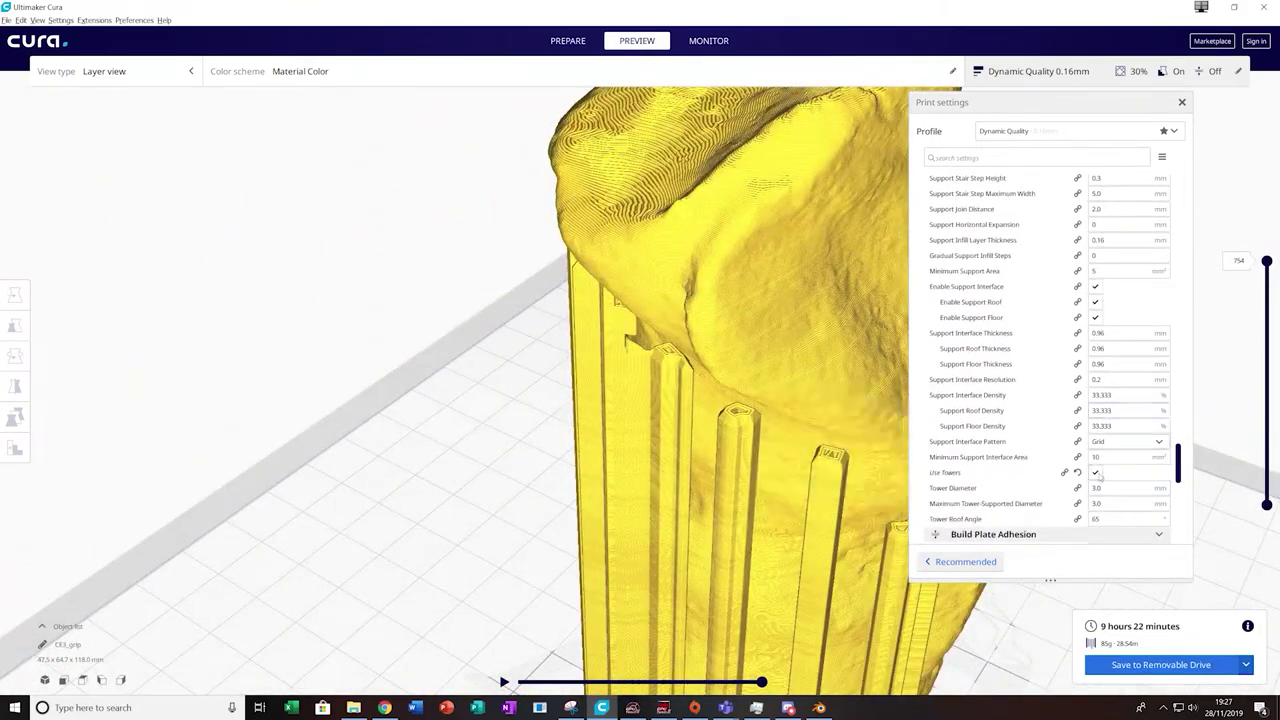
left_click(1095, 472)
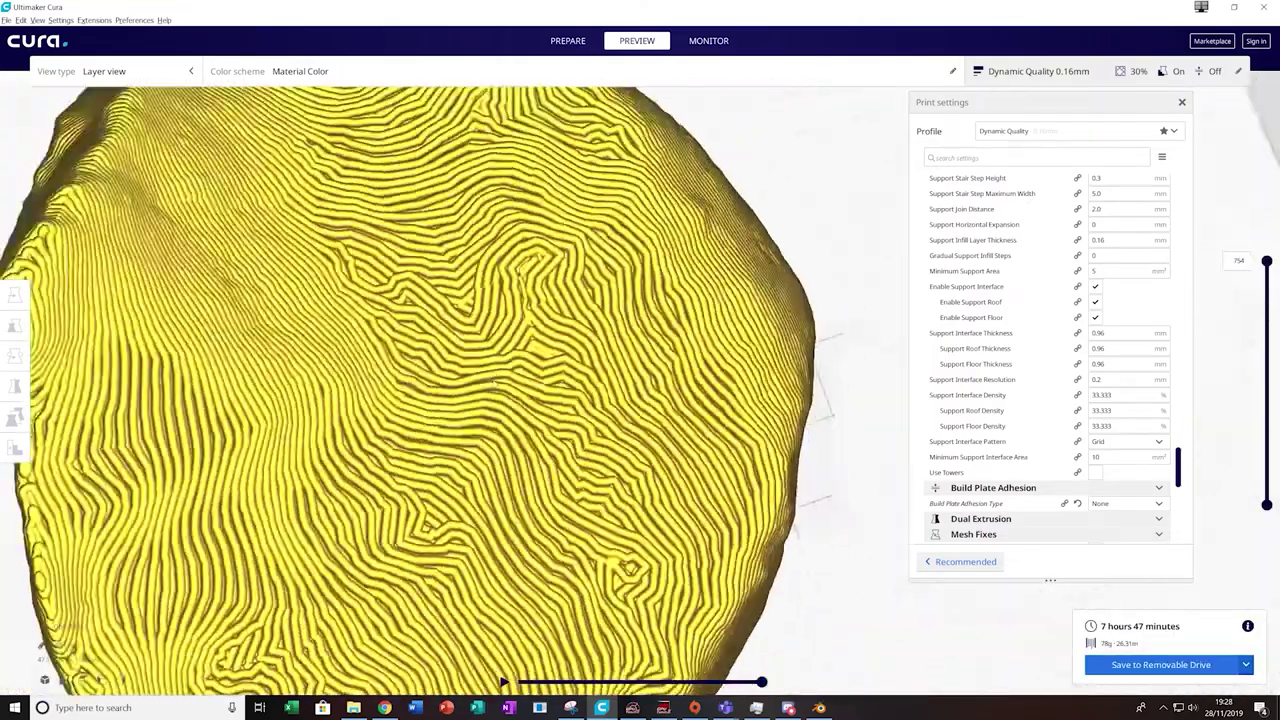